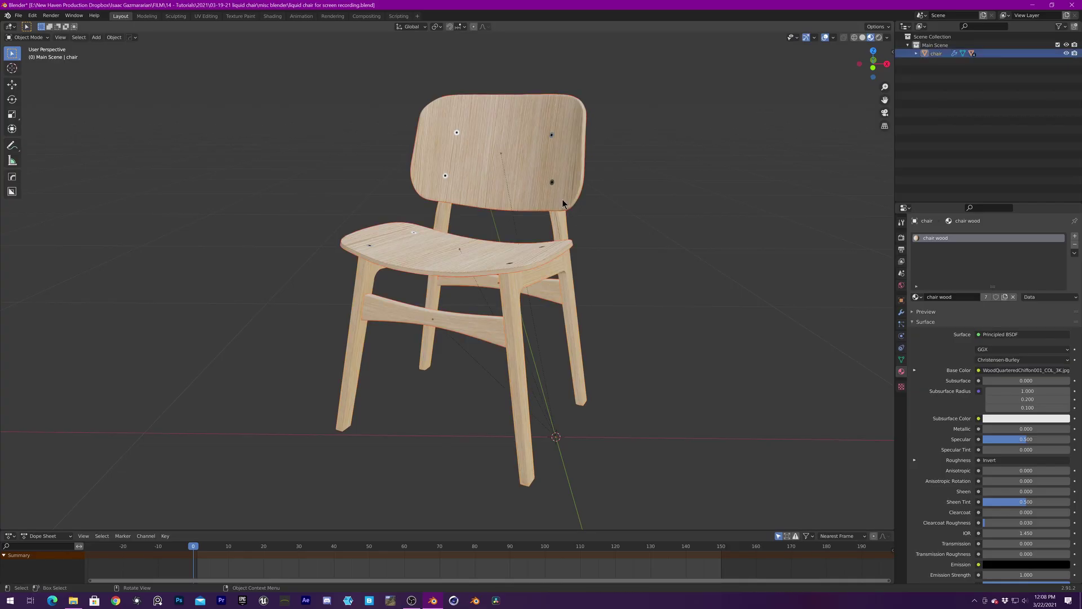
- Duplicate the chair as a backup and move the copy into a new 'archive' collection
{"action": "key", "text": "shift+d"}
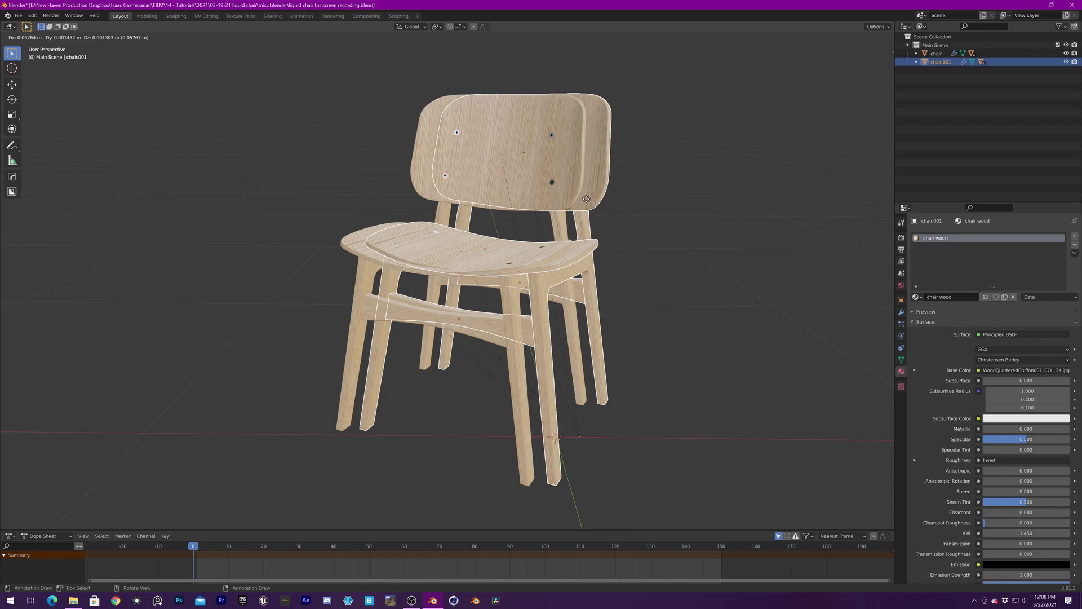
{"action": "right_click", "coordinate": [586, 198]}
{"action": "key", "text": "m"}
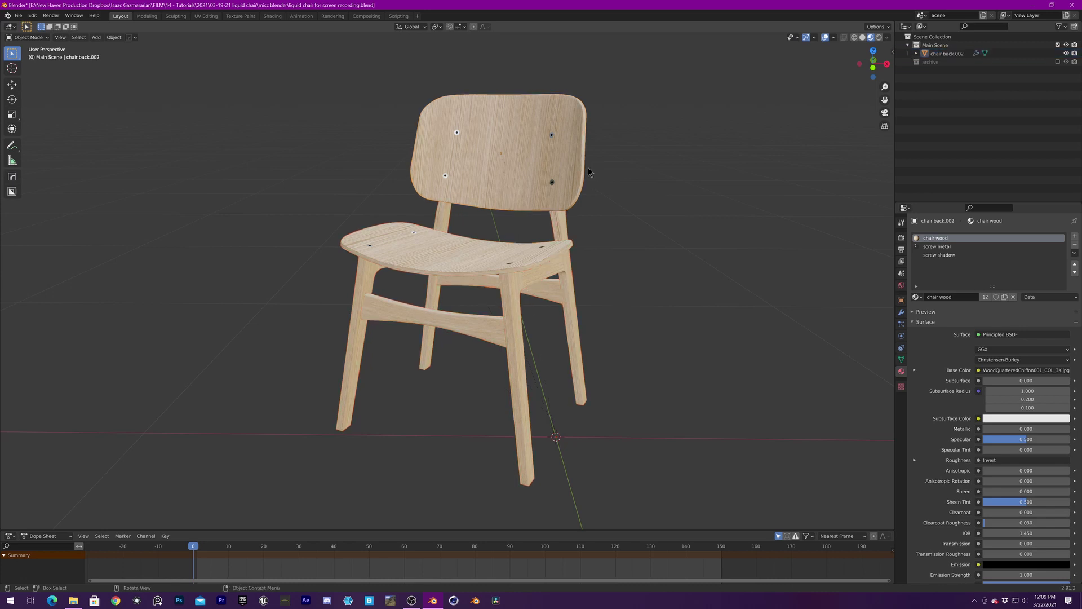
- Duplicate the chair again to create chair back.003
{"action": "key", "text": "g"}
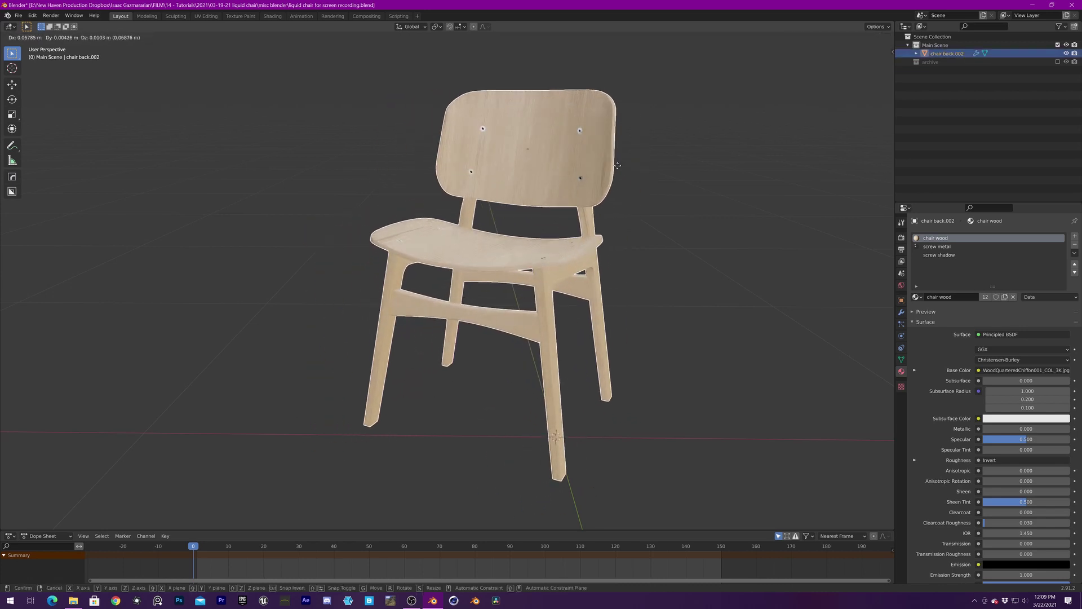
{"action": "right_click", "coordinate": [619, 168]}
{"action": "key", "text": "shift+d"}
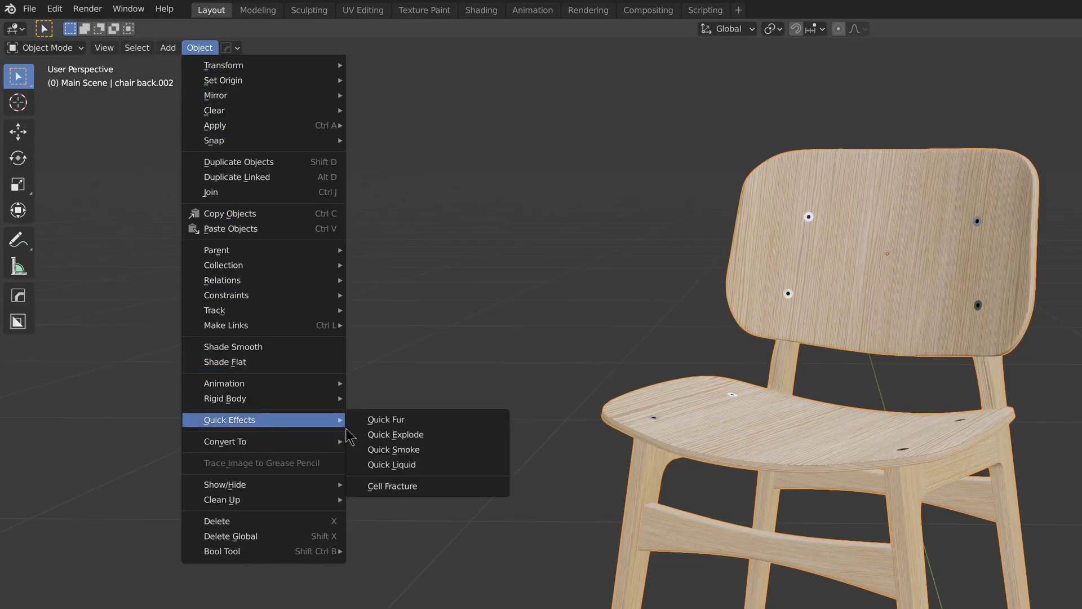
- Apply Quick Liquid to the chair and scale the domain along Z in front view
{"action": "left_click", "coordinate": [397, 466]}
{"action": "key", "text": "KP_1"}
{"action": "key", "text": "s"}
{"action": "key", "text": "z"}
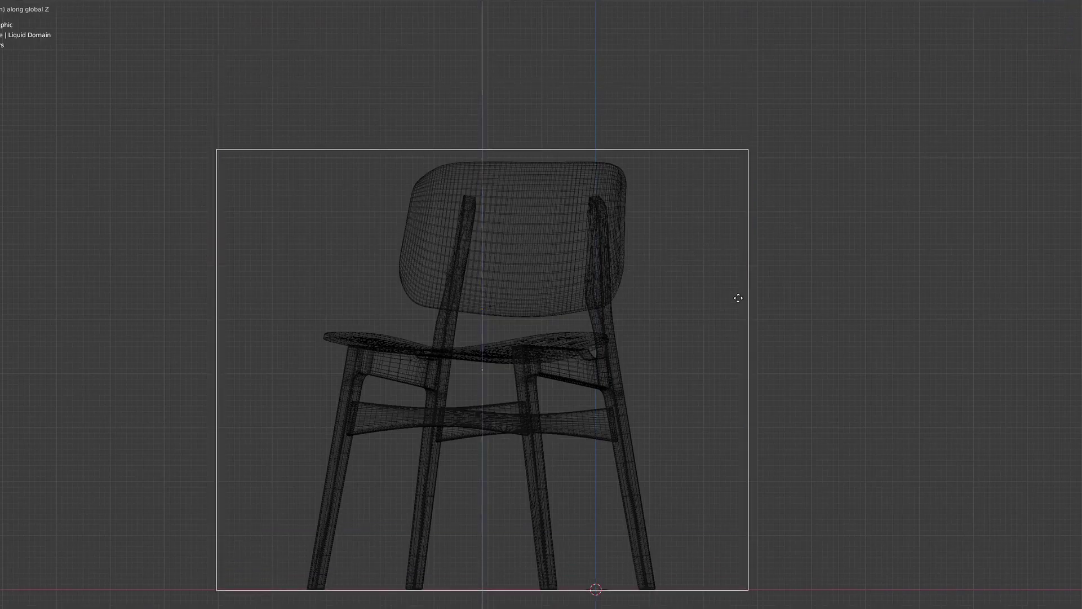
{"action": "middle_click_drag", "start_coordinate": [610, 432], "coordinate": [590, 448], "text": "shift"}
{"action": "scroll", "coordinate": [665, 378], "scroll_direction": "up", "scroll_amount": 1}
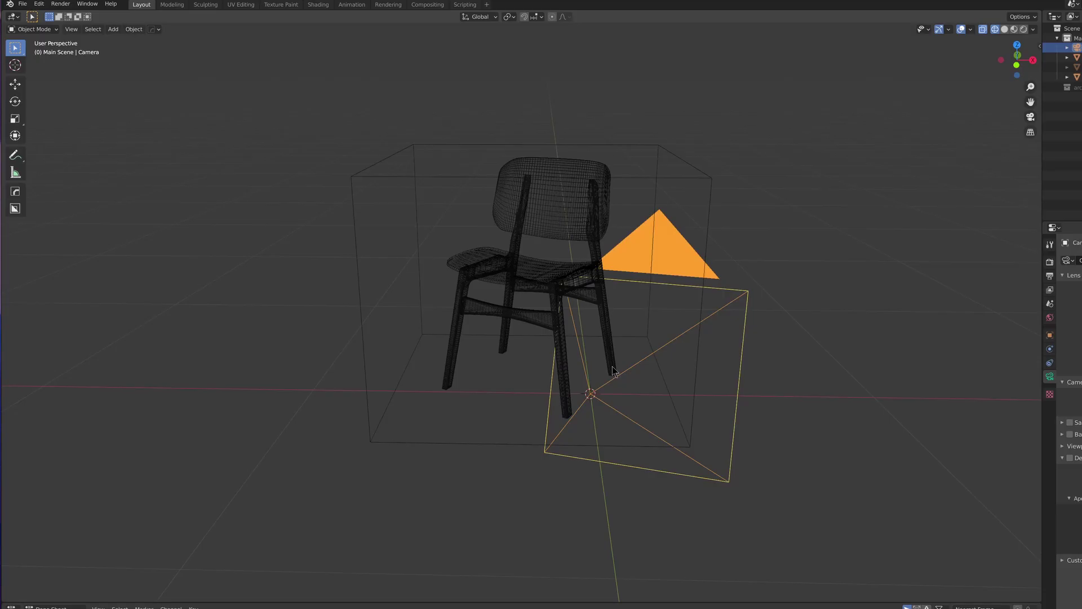
- Move the camera closer to the chair, then stretch the Liquid Domain along global Z
{"action": "key", "text": "KP_0"}
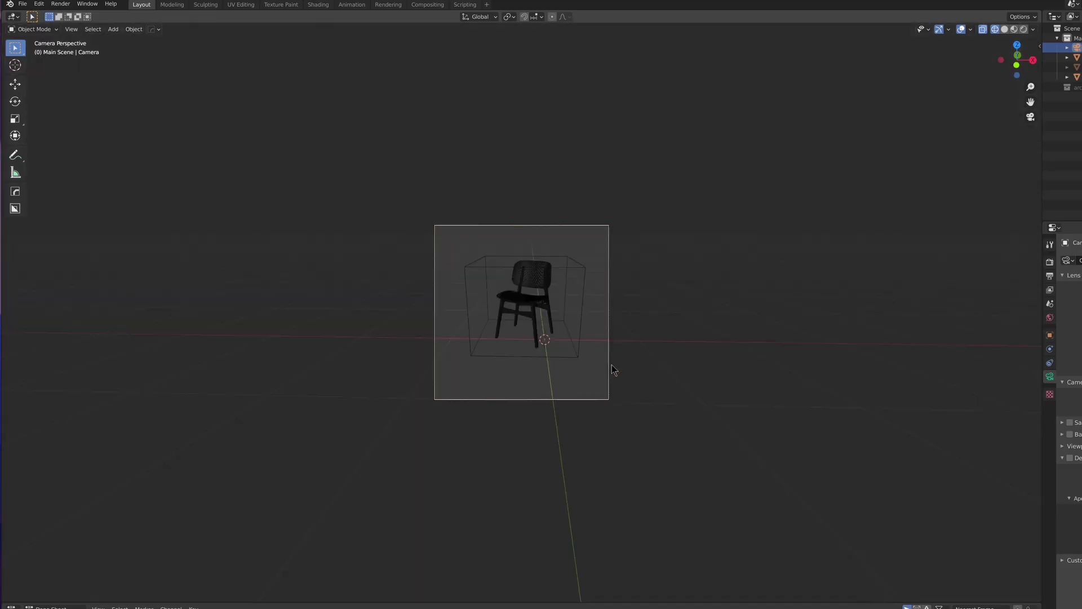
{"action": "scroll", "coordinate": [567, 329], "scroll_direction": "up", "scroll_amount": 5}
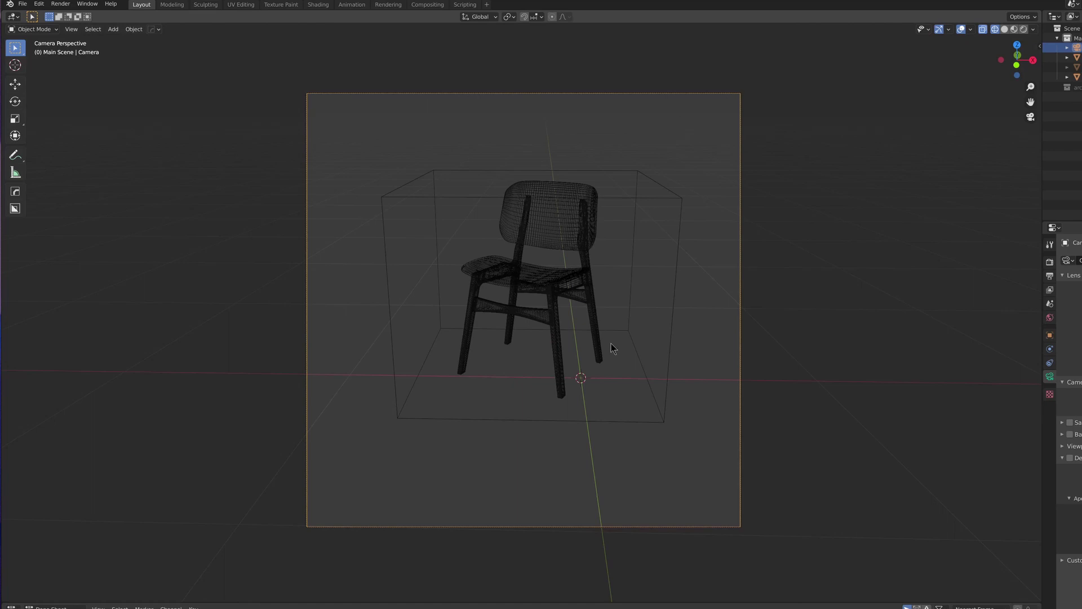
{"action": "key", "text": "g"}
{"action": "left_click", "coordinate": [665, 329]}
{"action": "left_click", "coordinate": [707, 322]}
{"action": "key", "text": "s"}
{"action": "key", "text": "shift+z"}
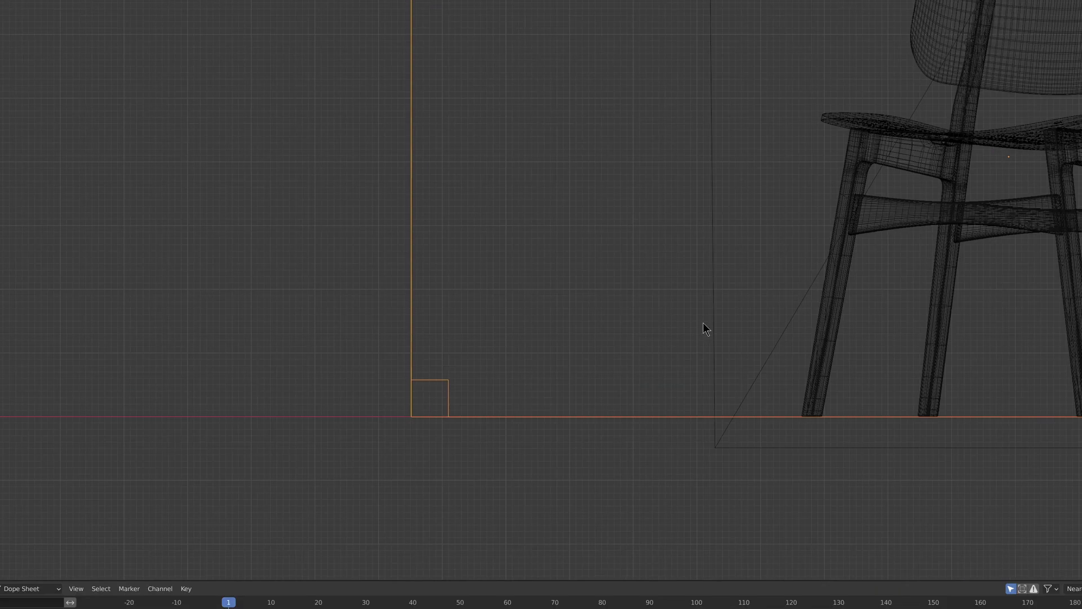
- Set domain resolution to 64 and key Time Scale 0 at frame 40, 0.5 at frame 50
{"action": "scroll", "coordinate": [616, 304], "scroll_direction": "up", "scroll_amount": 3}
{"action": "scroll", "coordinate": [628, 280], "scroll_direction": "up", "scroll_amount": 2}
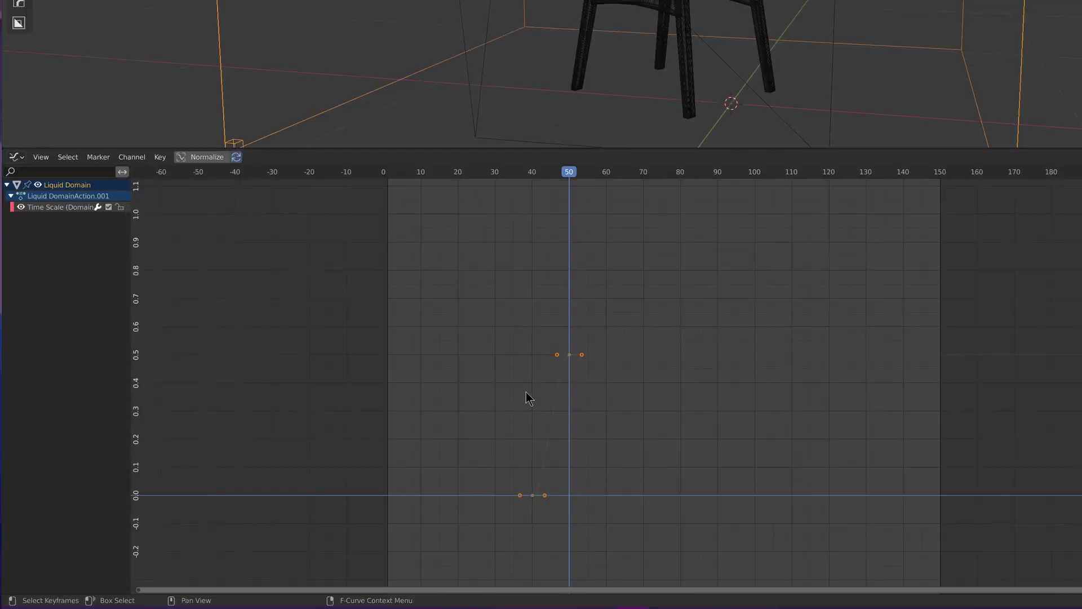
- Zoom and pan the Graph Editor to centre the Time Scale curve from 0 to 0.5
{"action": "scroll", "coordinate": [529, 399], "scroll_direction": "up", "scroll_amount": 2}
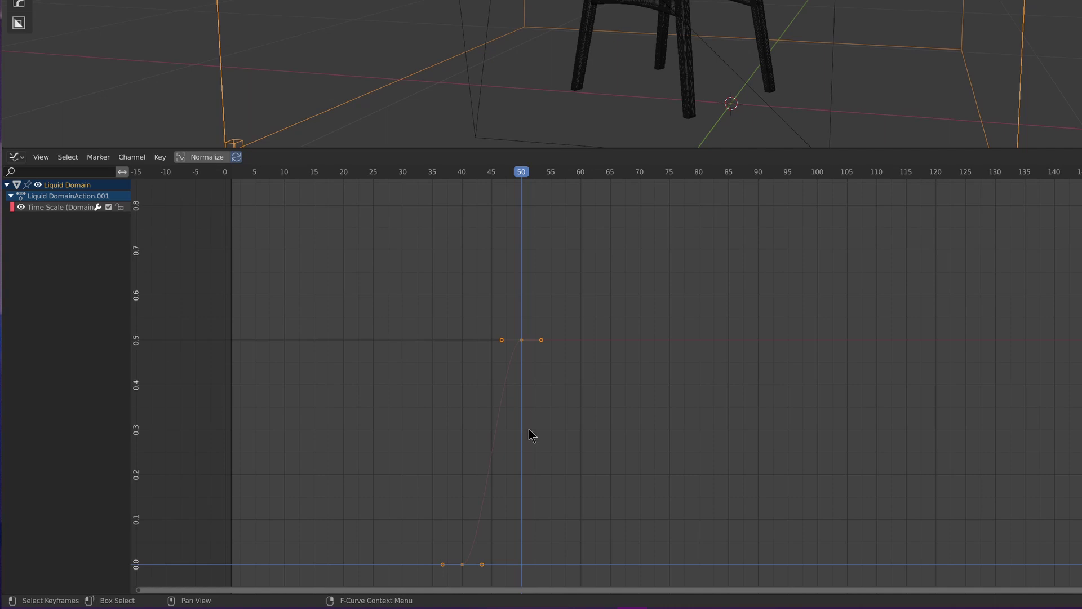
{"action": "middle_click_drag", "start_coordinate": [529, 428], "coordinate": [590, 320]}
{"action": "scroll", "coordinate": [589, 319], "scroll_direction": "up", "scroll_amount": 2}
{"action": "middle_click_drag", "start_coordinate": [597, 396], "coordinate": [614, 436]}
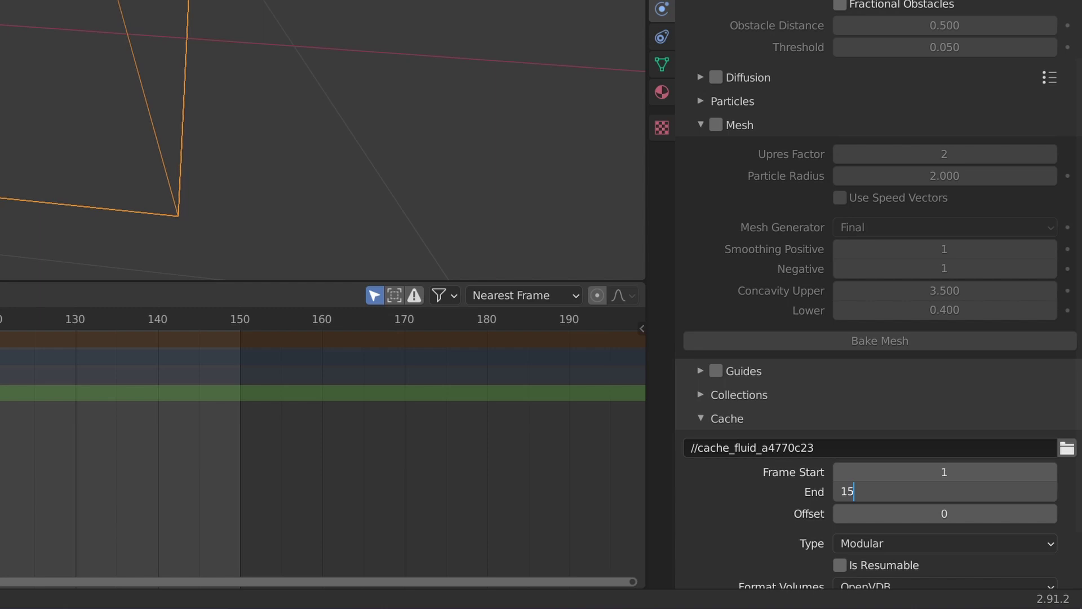
- Mark the liquid cache Is Resumable and edit Timesteps Minimum to 6
{"action": "left_click", "coordinate": [839, 565]}
{"action": "scroll", "coordinate": [833, 553], "scroll_direction": "down", "scroll_amount": 1}
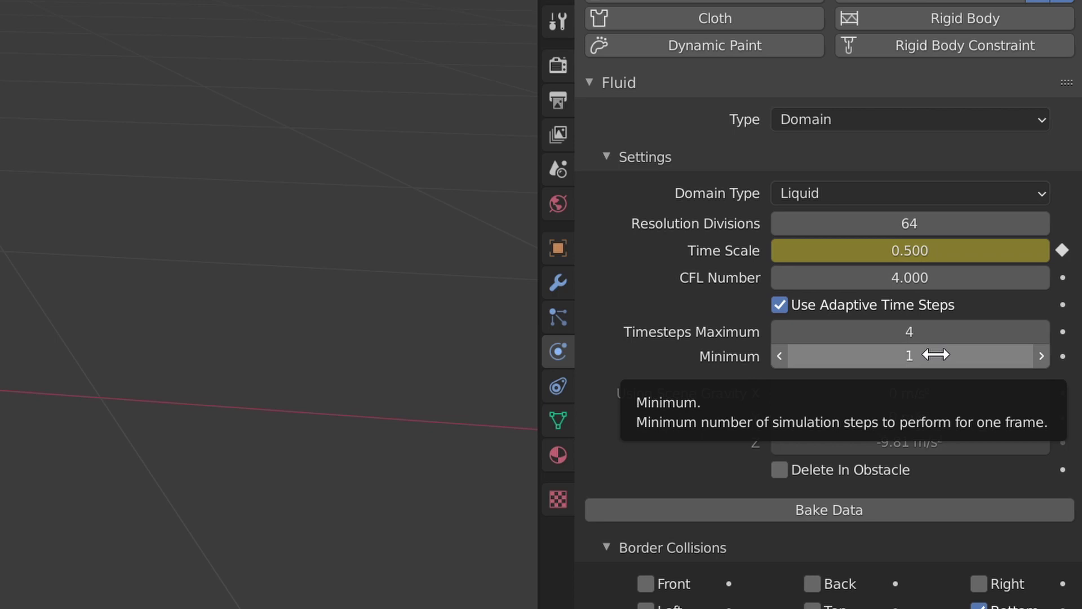
{"action": "left_click", "coordinate": [936, 355]}
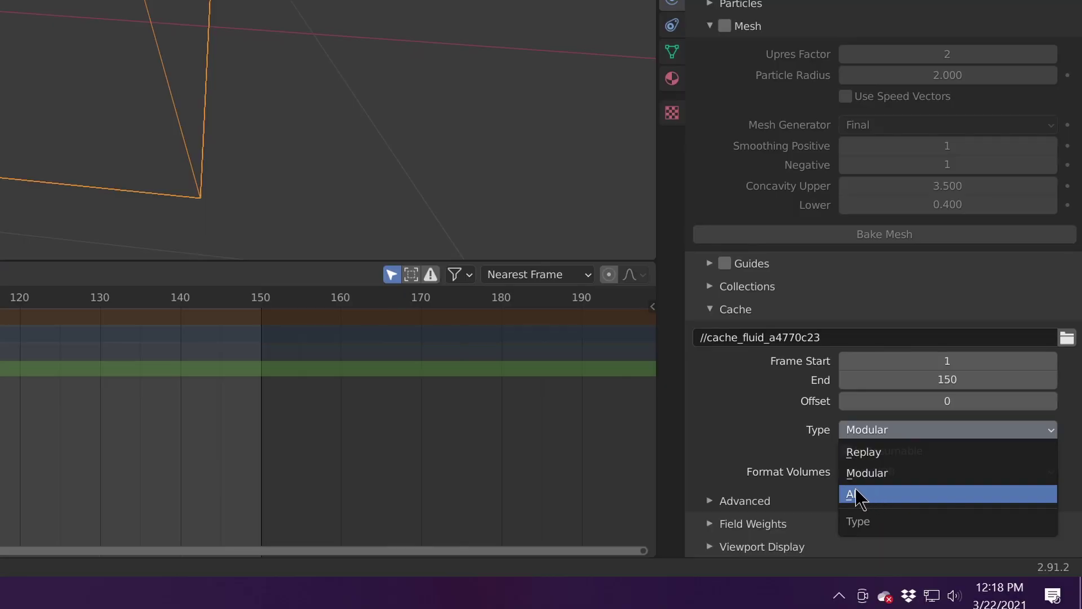
- Set Cache Type to All and enable liquid Mesh generation
{"action": "key", "text": "Return"}
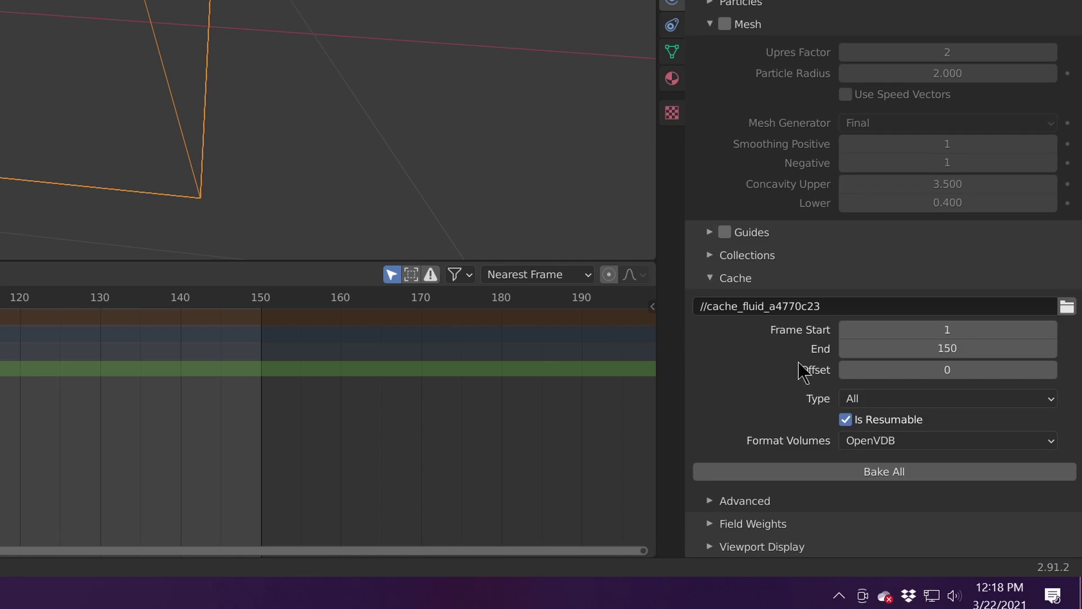
{"action": "scroll", "coordinate": [754, 232], "scroll_direction": "up", "scroll_amount": 5}
{"action": "left_click", "coordinate": [724, 151]}
{"action": "left_click", "coordinate": [729, 160]}
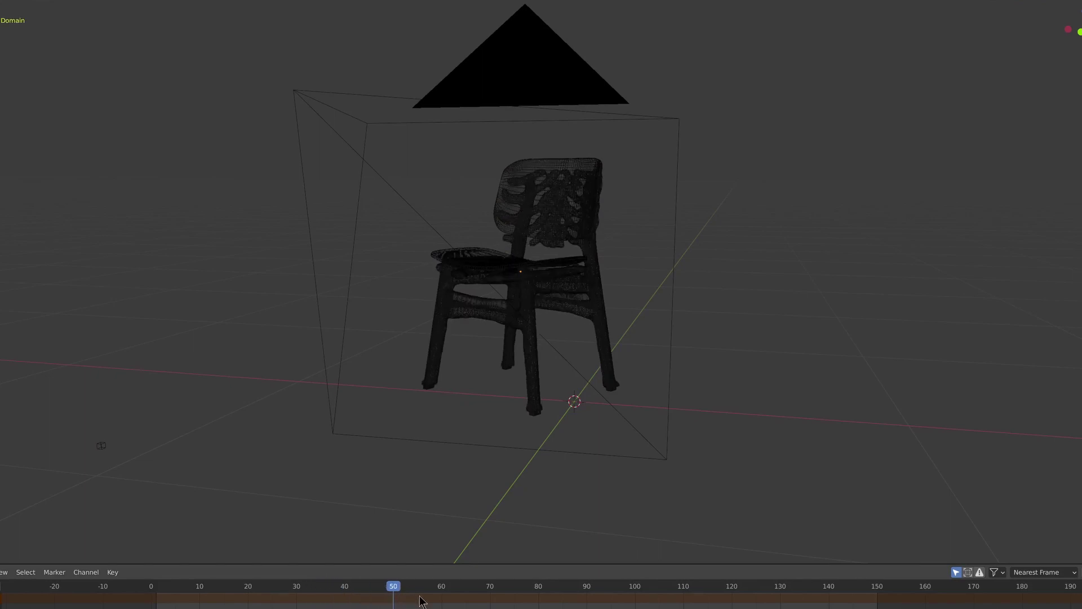
- Scrub forward to watch the fluid, then drive the world Color with an Environment Texture
{"action": "left_click_drag", "start_coordinate": [422, 600], "coordinate": [523, 600]}
{"action": "left_click", "coordinate": [639, 469]}
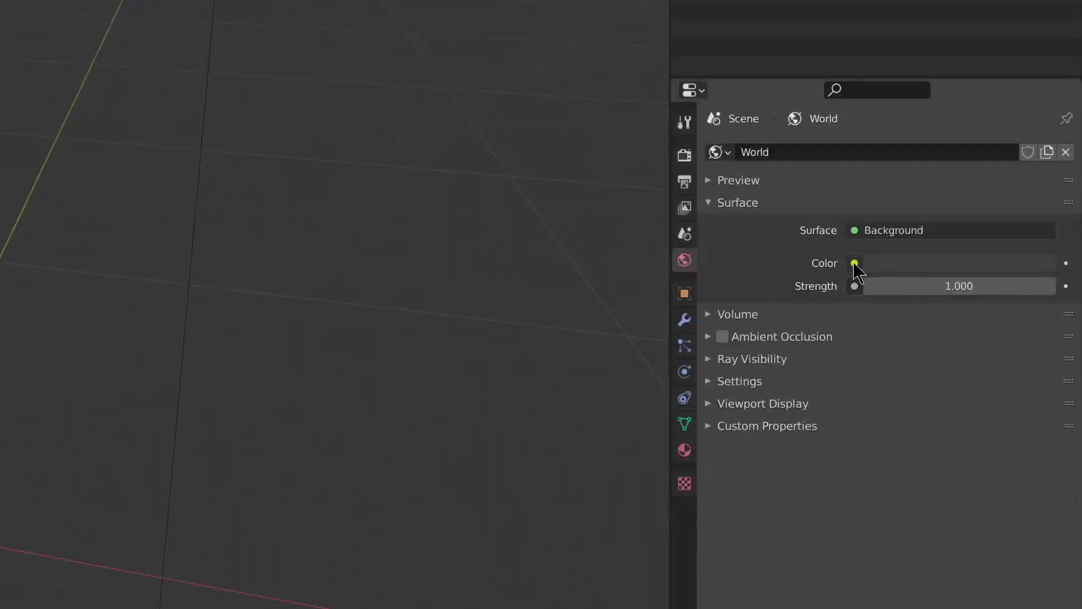
{"action": "left_click", "coordinate": [855, 264]}
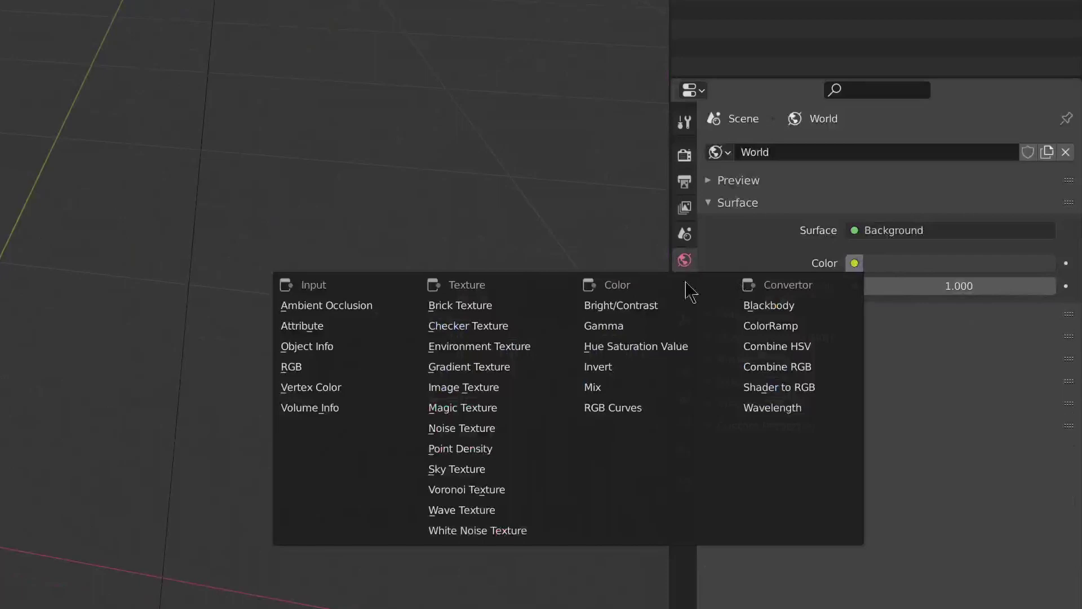
{"action": "left_click", "coordinate": [545, 353]}
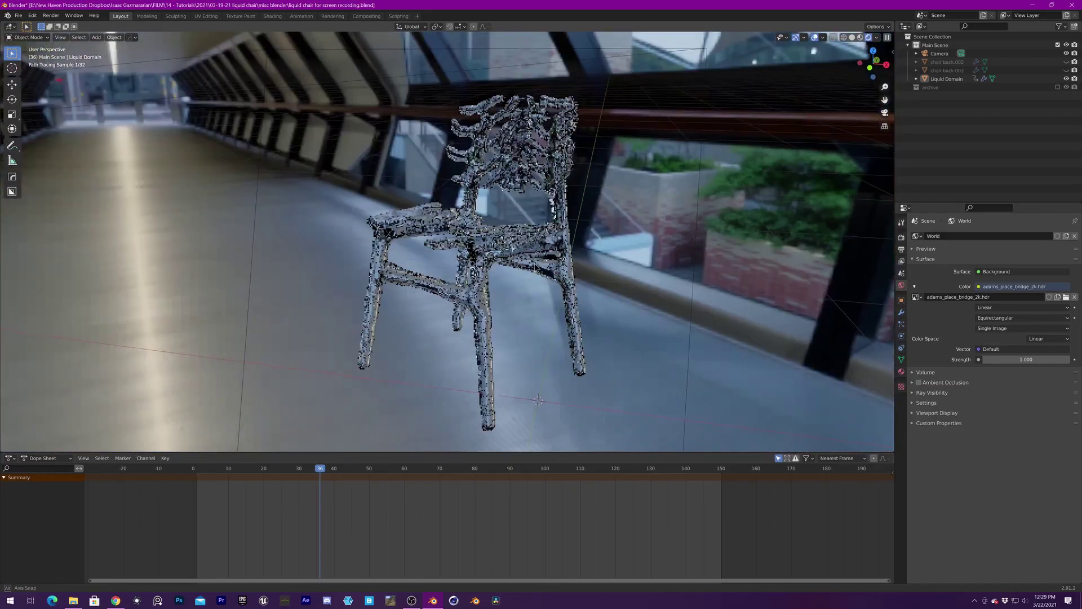
- Load adams_place_bridge_2k.hdr as the world environment and view the chair from above
{"action": "middle_click_drag", "start_coordinate": [534, 264], "coordinate": [522, 258]}
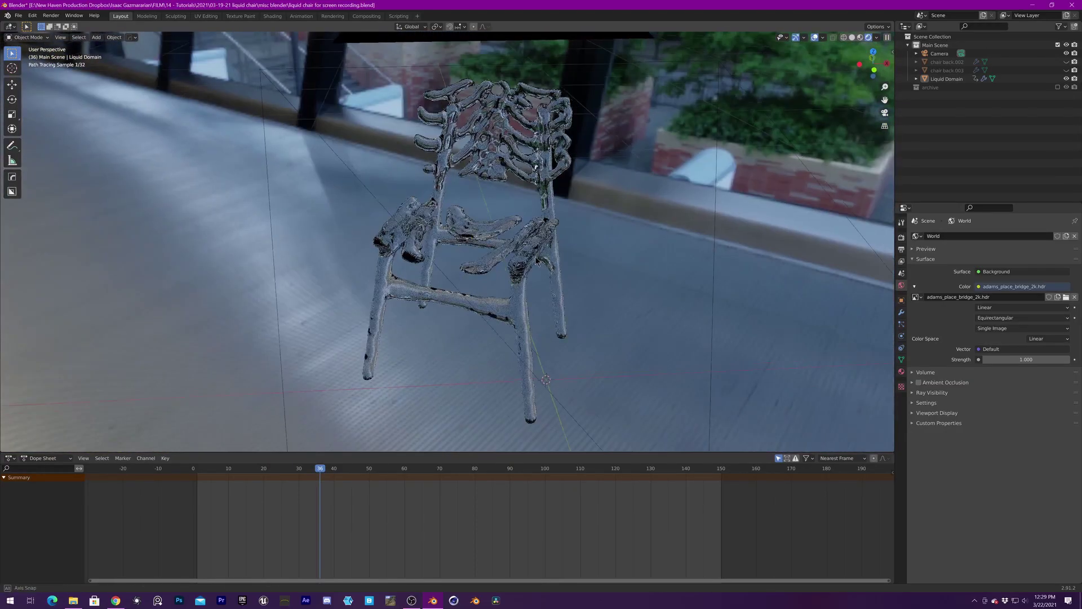
{"action": "scroll", "coordinate": [522, 259], "scroll_direction": "up", "scroll_amount": 3}
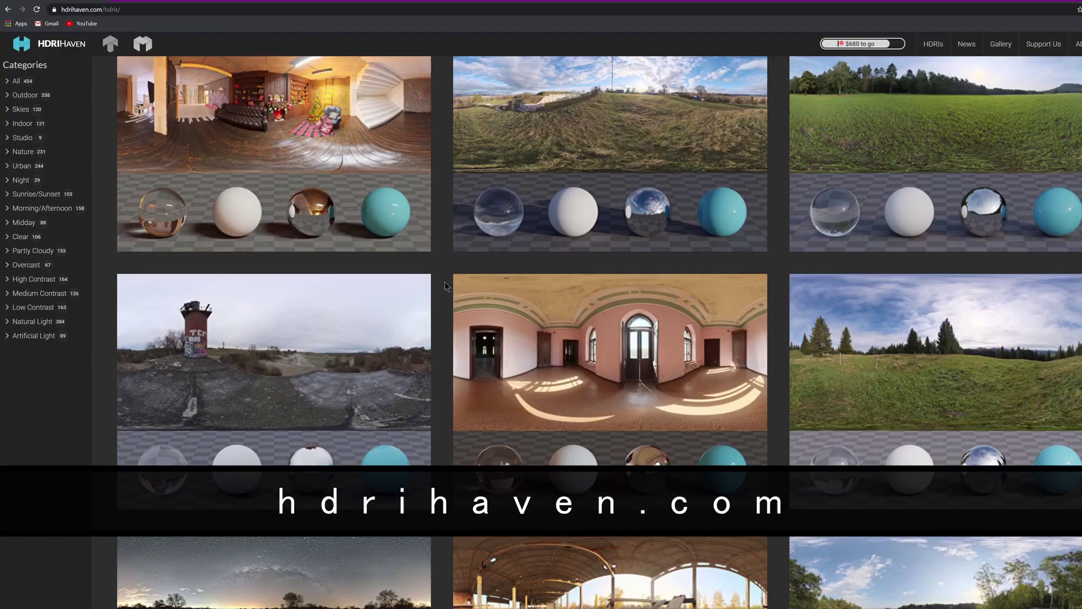
{"action": "scroll", "coordinate": [444, 286], "scroll_direction": "down", "scroll_amount": 5}
{"action": "scroll", "coordinate": [445, 286], "scroll_direction": "down", "scroll_amount": 5}
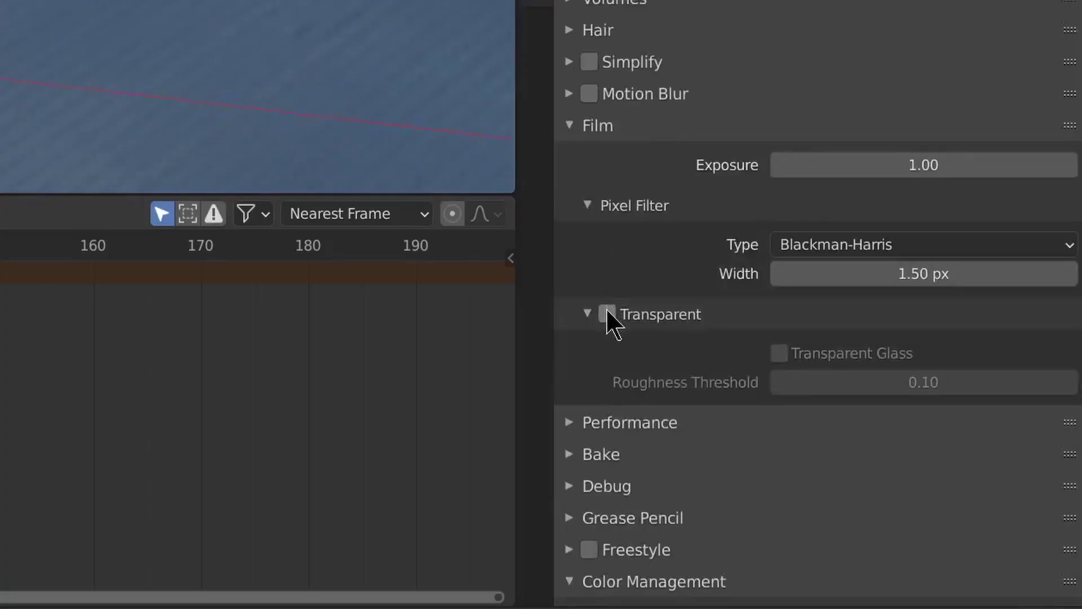
- Turn on Transparent in Render Properties > Film
{"action": "left_click", "coordinate": [606, 310]}
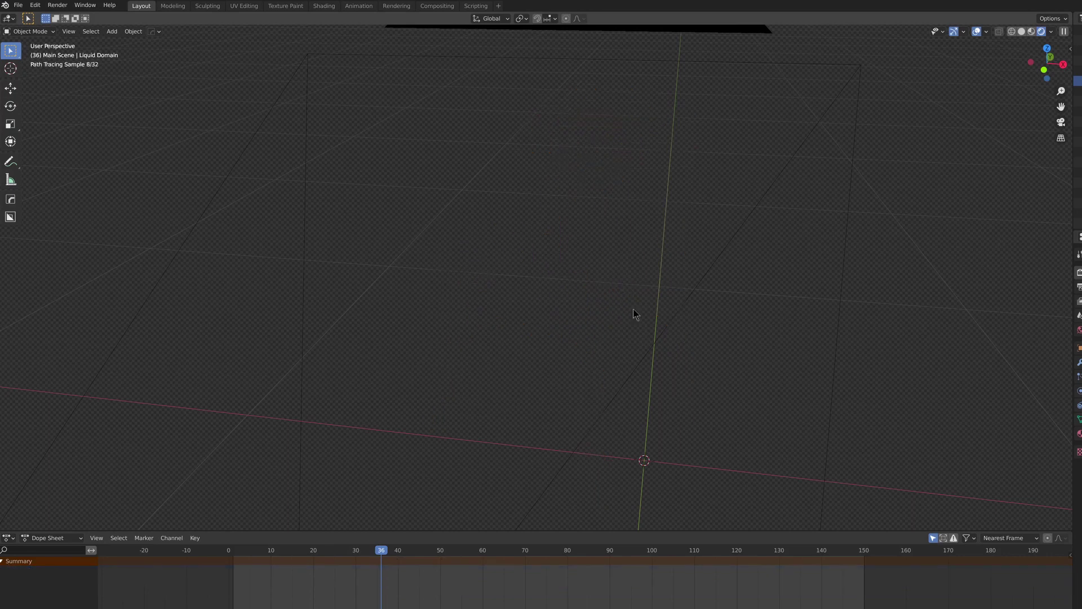
- Route a wood/Transparent BSDF Mix Shader into Material Output and keyframe Fac at 1.000
{"action": "key", "text": "ctrl+z"}
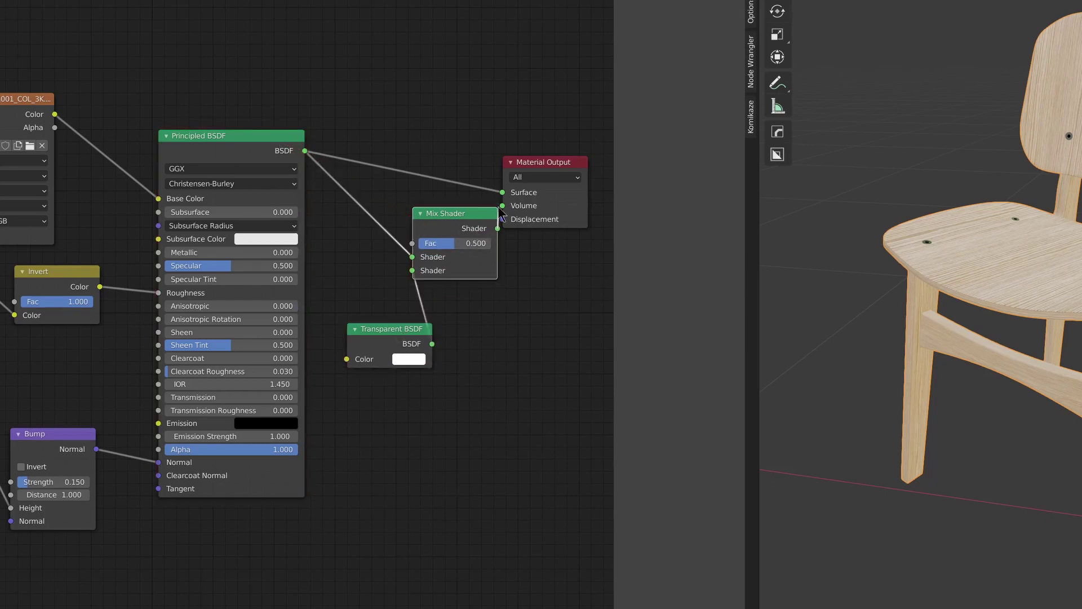
{"action": "left_click_drag", "start_coordinate": [502, 194], "coordinate": [502, 193]}
{"action": "left_click_drag", "start_coordinate": [544, 162], "coordinate": [579, 179]}
{"action": "left_click_drag", "start_coordinate": [439, 245], "coordinate": [474, 246]}
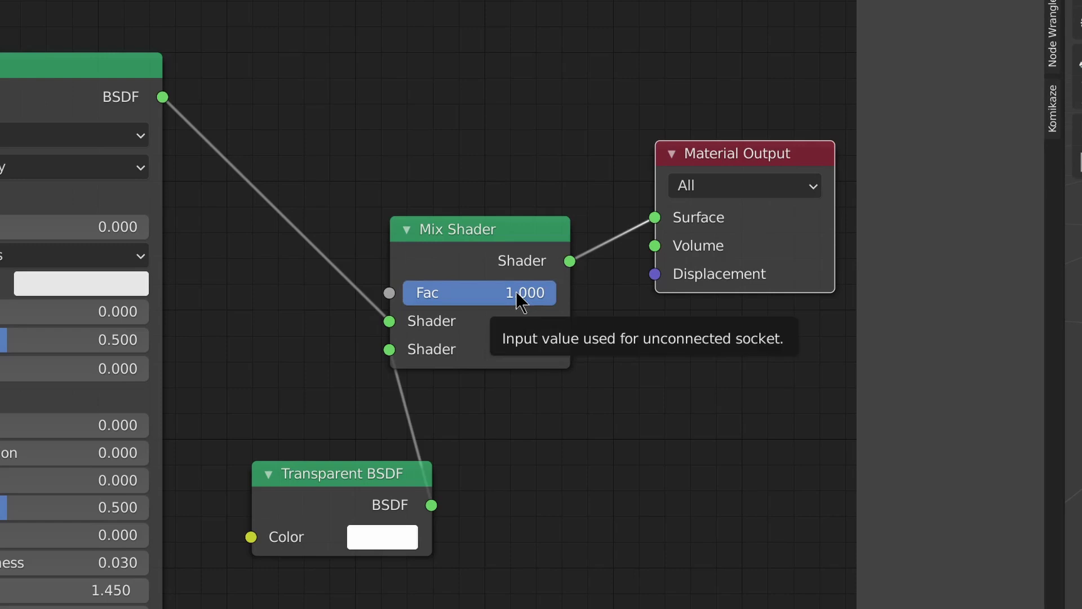
{"action": "key", "text": "i"}
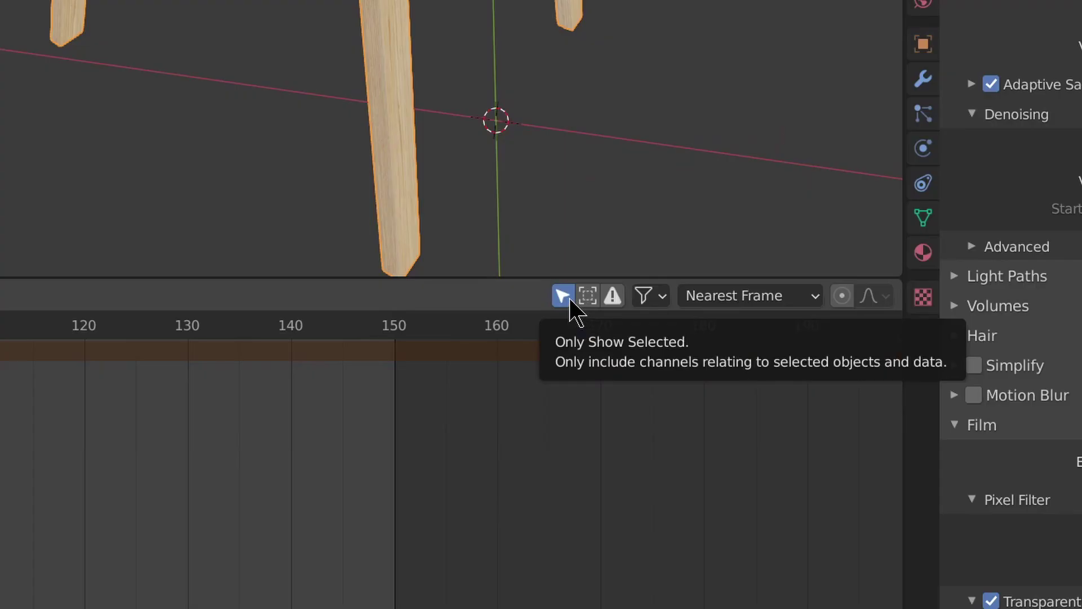
{"action": "left_click", "coordinate": [570, 300]}
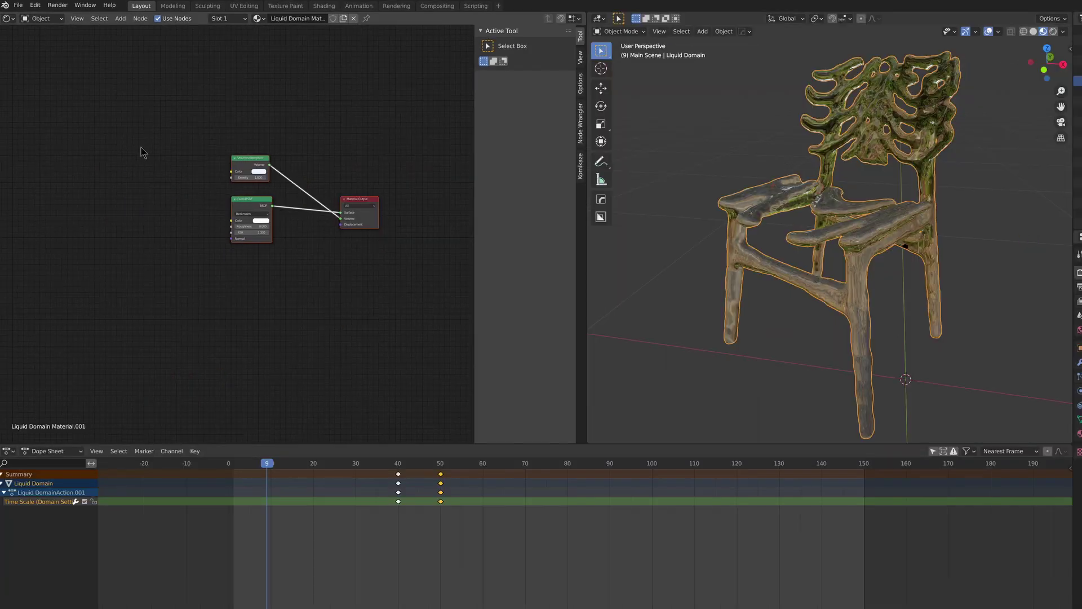
- Mix a Glass BSDF into the liquid material, keying Fac 0 at frame 35, then 1 at 59
{"action": "key", "text": "ctrl+v"}
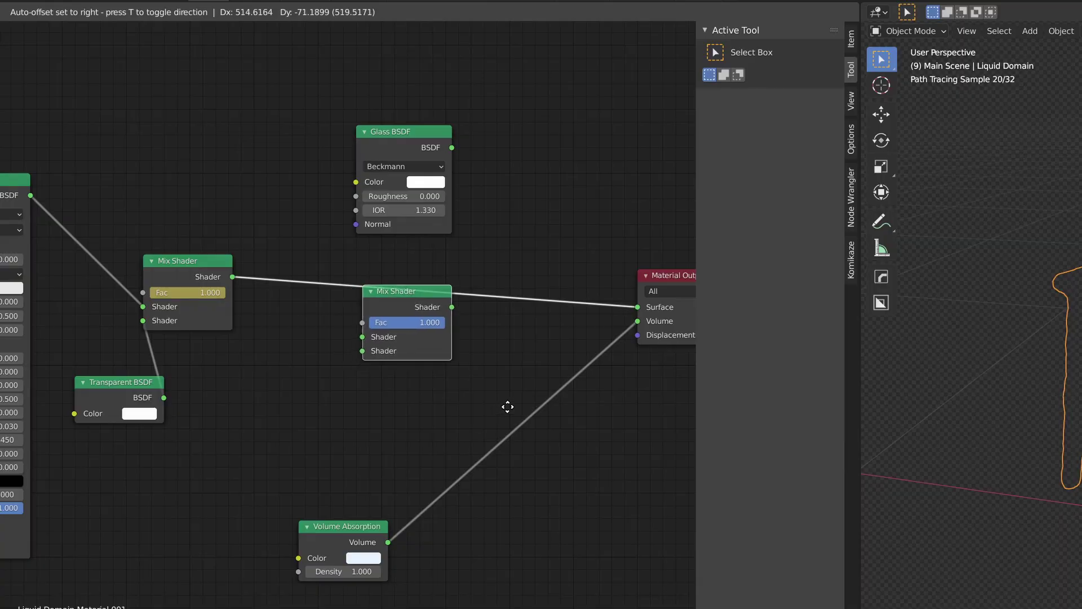
{"action": "left_click", "coordinate": [556, 387]}
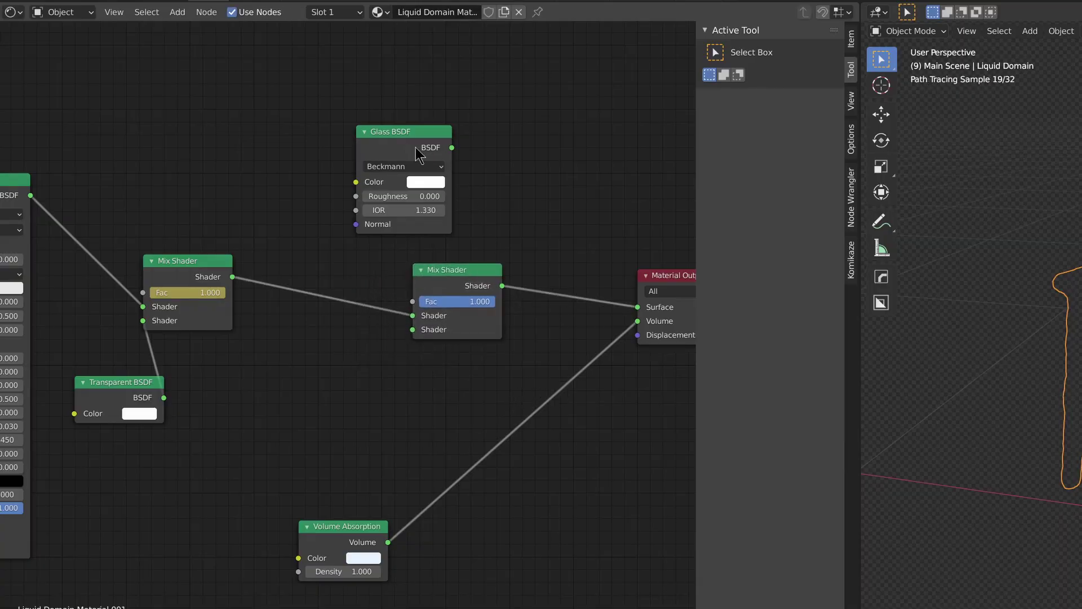
{"action": "left_click_drag", "start_coordinate": [451, 147], "coordinate": [405, 272]}
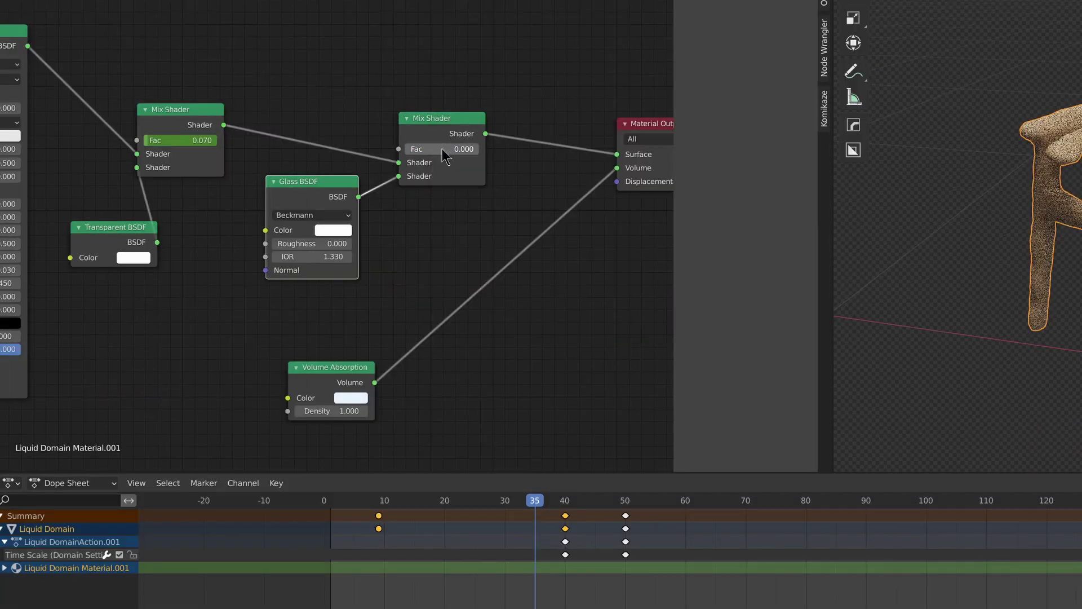
{"action": "key", "text": "i"}
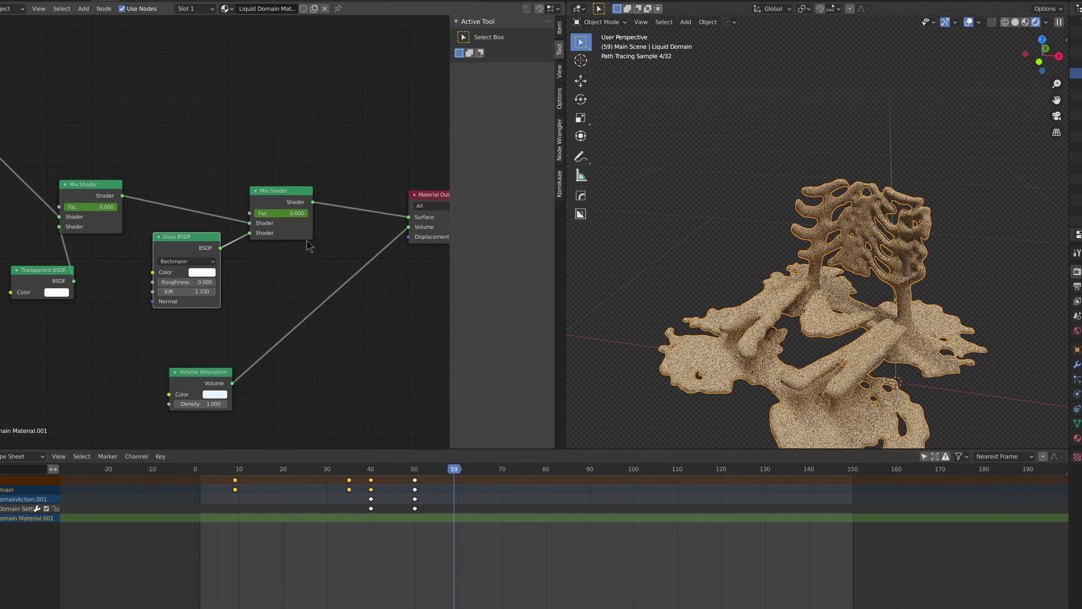
{"action": "left_click_drag", "start_coordinate": [265, 213], "coordinate": [310, 218]}
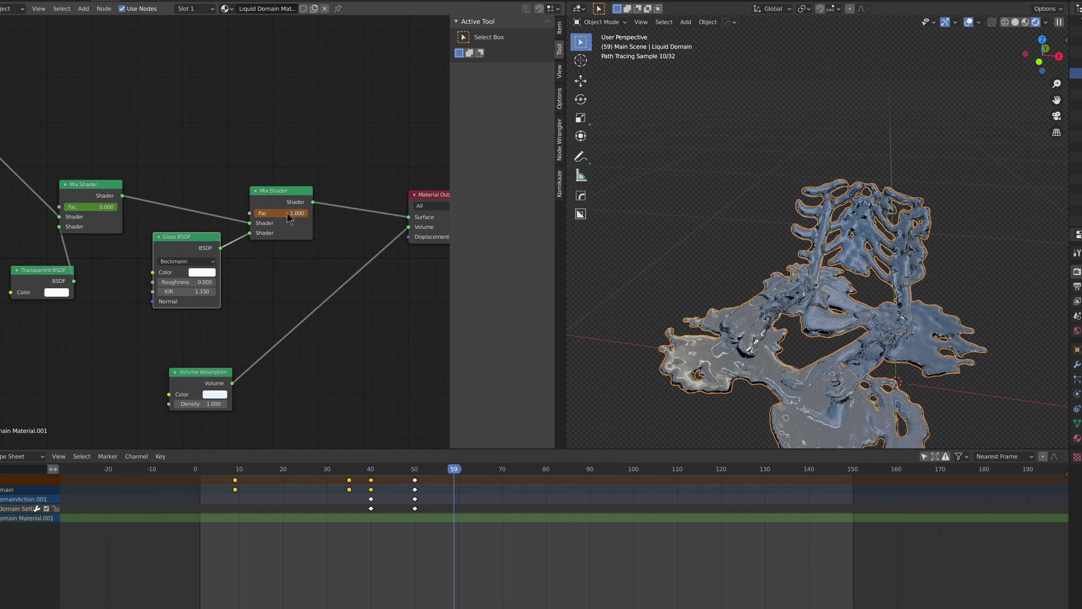
- Keyframe the glass Mix Shader Fac at 1.000 on frame 59
{"action": "key", "text": "i"}
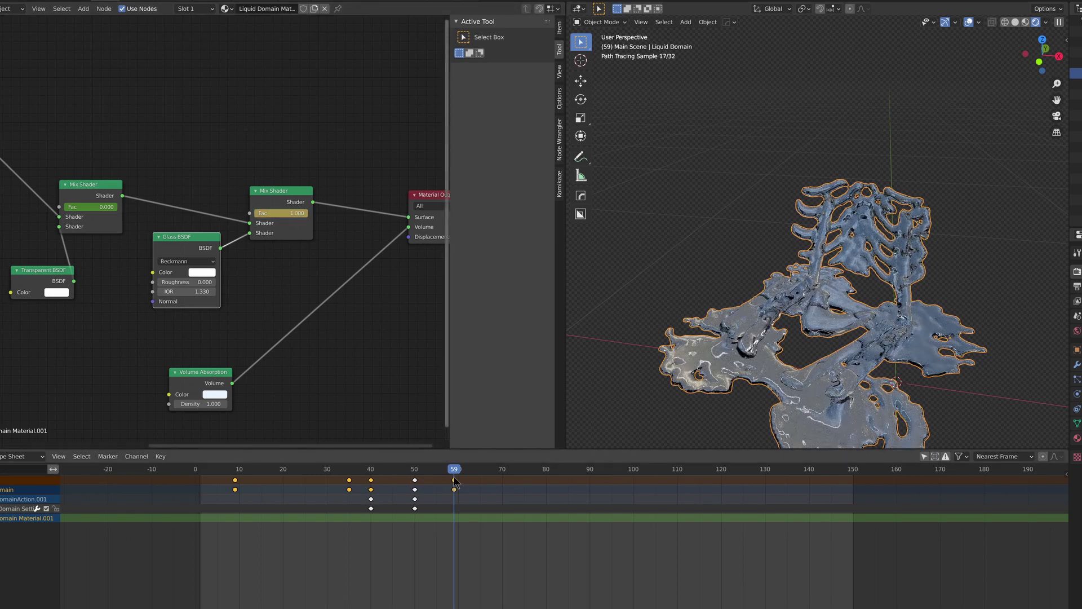